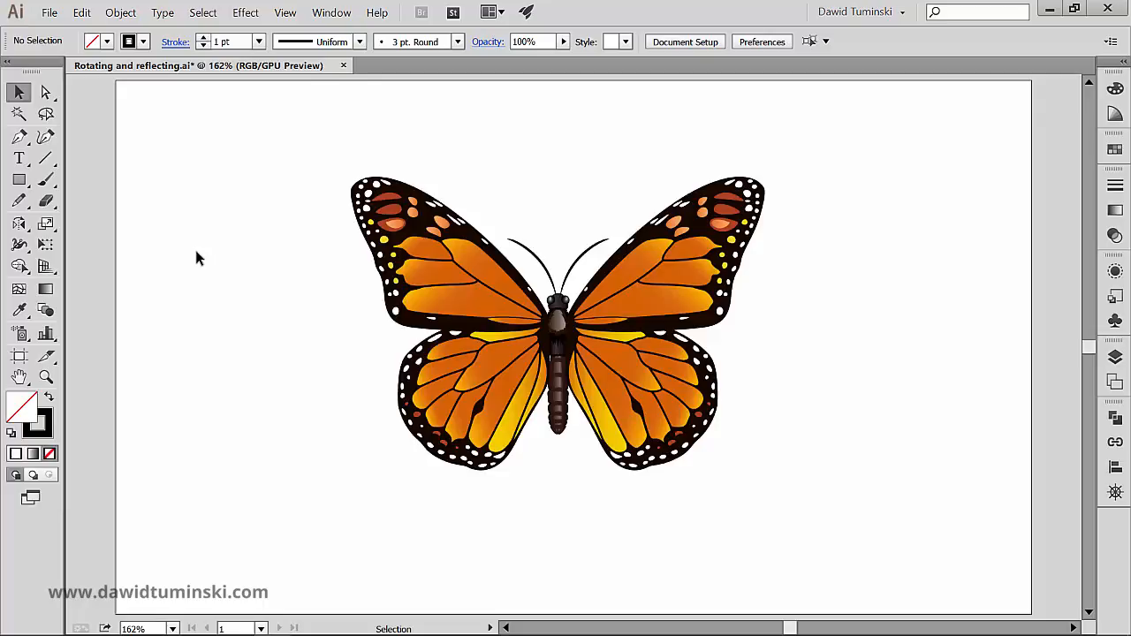
- Place a vertical and a horizontal ruler guide crossing at the butterfly's body, and remove the guides and rulers from view
{"action": "key", "text": "ctrl+r"}
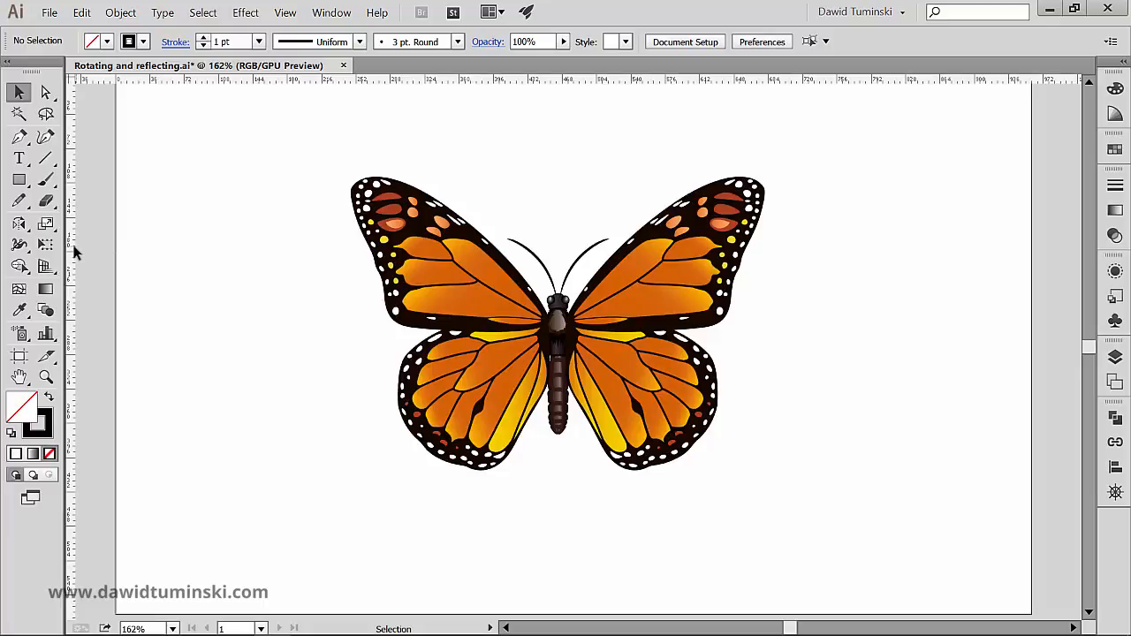
{"action": "left_click_drag", "start_coordinate": [72, 252], "coordinate": [556, 252]}
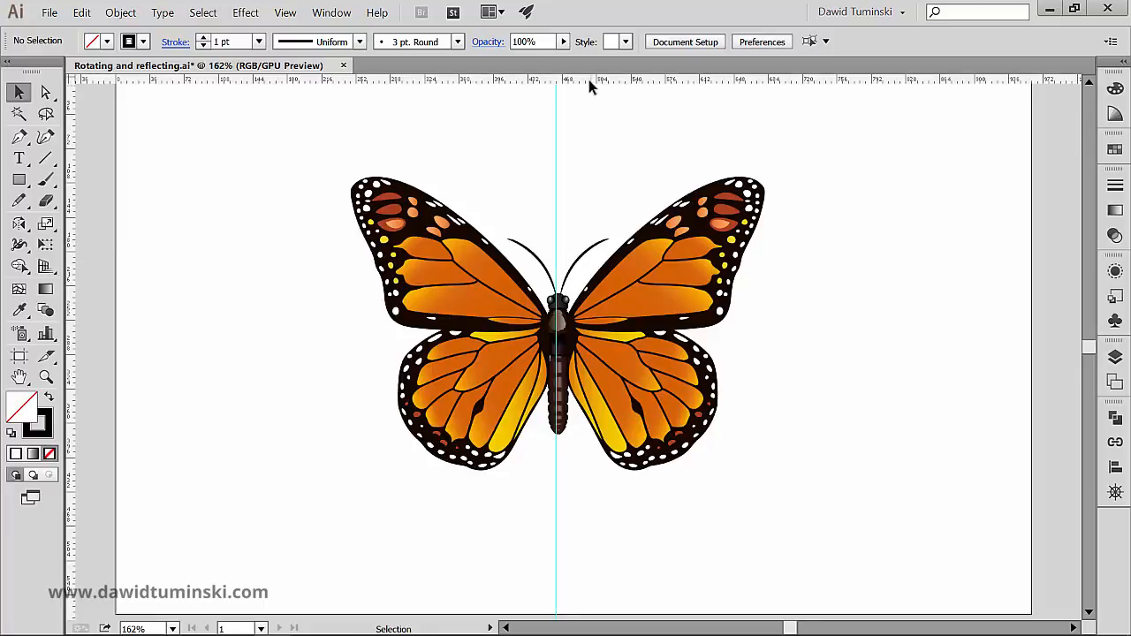
{"action": "left_click_drag", "start_coordinate": [590, 85], "coordinate": [613, 334]}
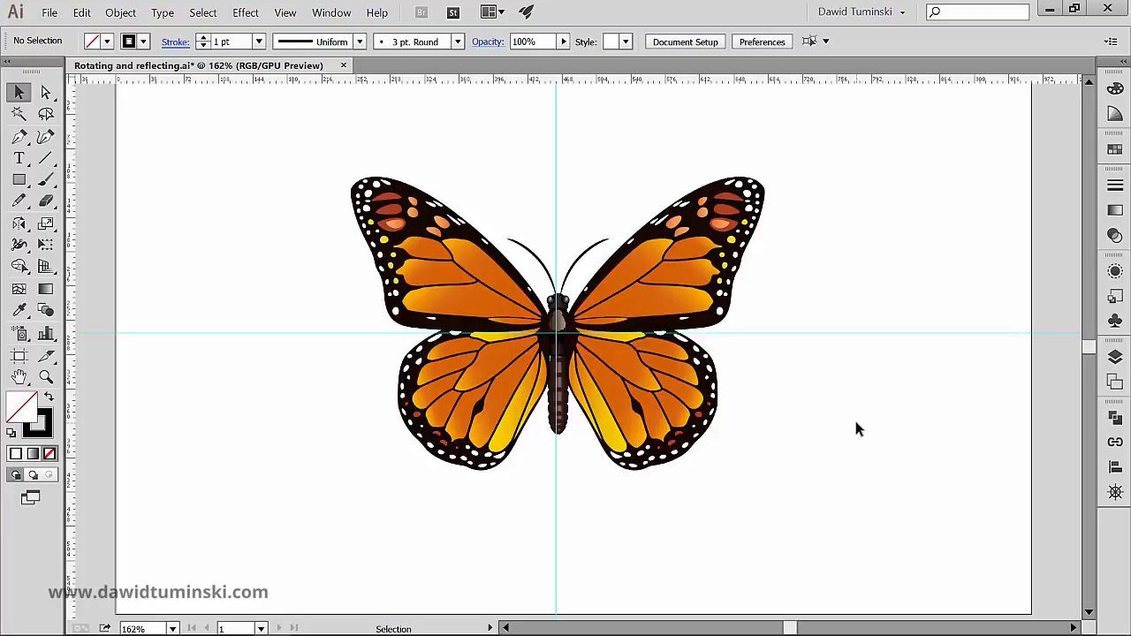
{"action": "key", "text": "ctrl+semicolon"}
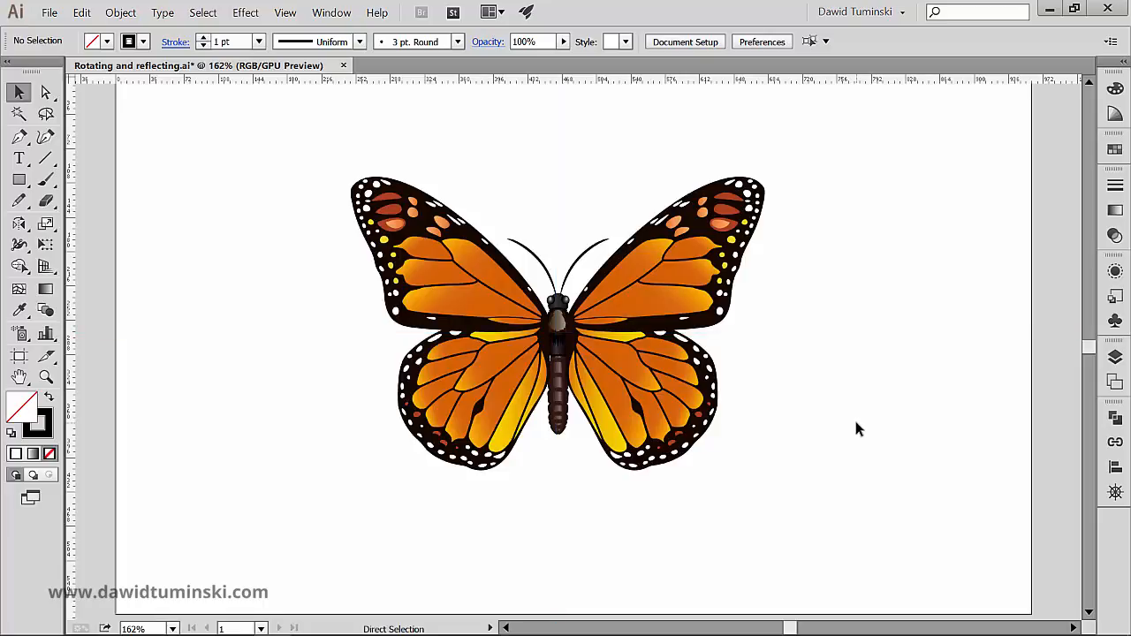
{"action": "key", "text": "ctrl+r"}
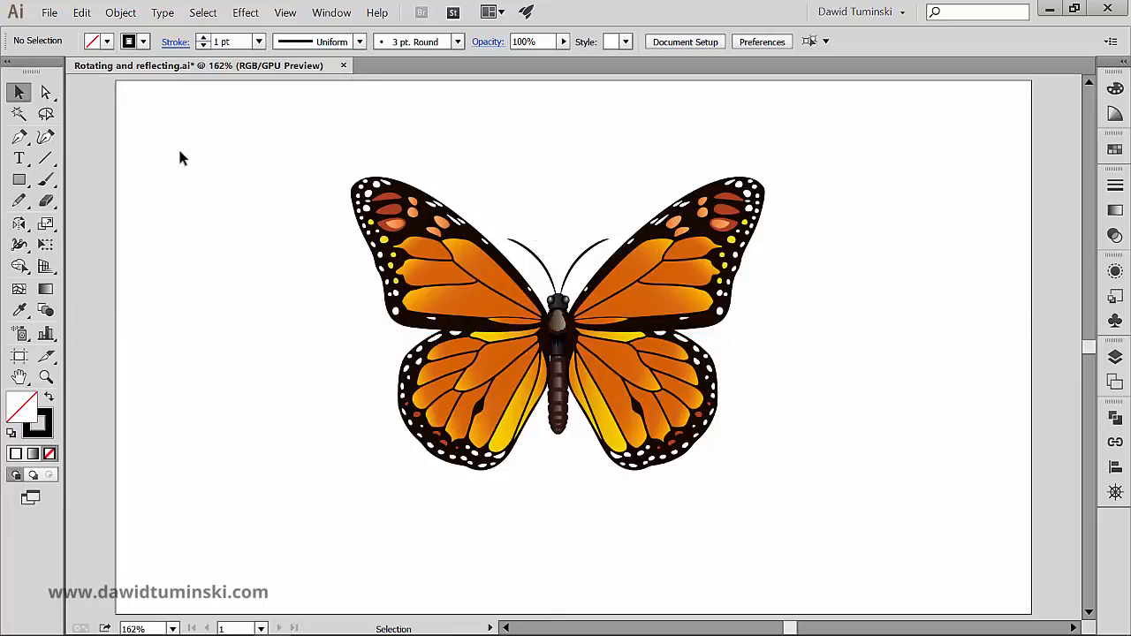
- Draw a rectangular grid covering the whole artboard, with one vertical and one horizontal divider crossing at its centre
{"action": "left_click_drag", "start_coordinate": [45, 157], "coordinate": [131, 221]}
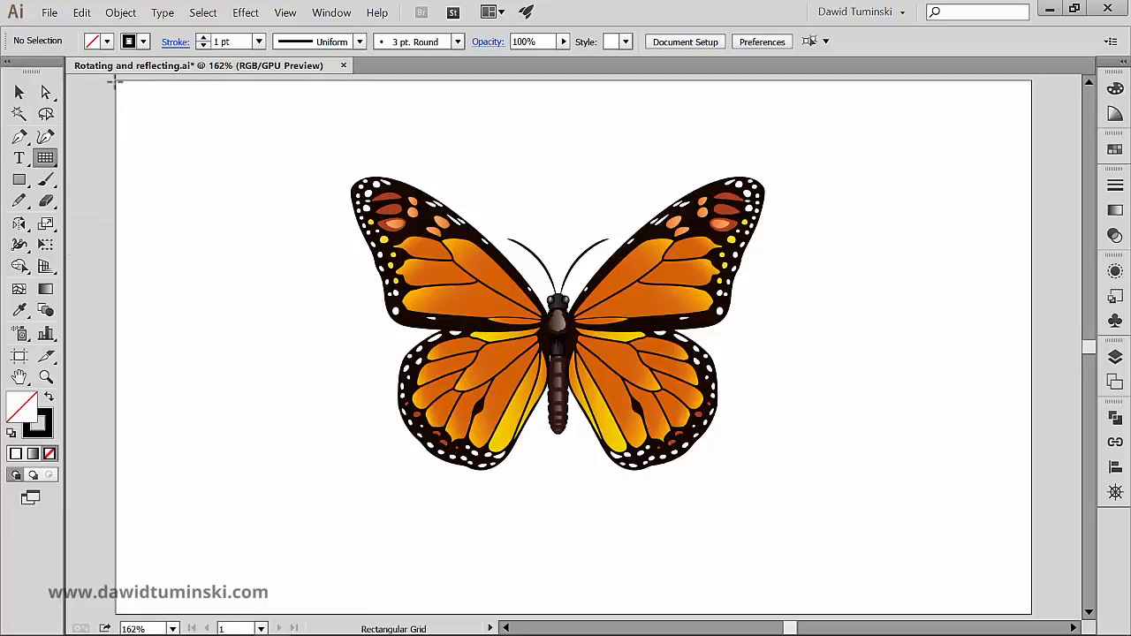
{"action": "left_click_drag", "start_coordinate": [114, 81], "coordinate": [1030, 613]}
{"action": "key", "text": "Left"}
{"action": "key", "text": "Left"}
{"action": "key", "text": "Left"}
{"action": "key", "text": "Left"}
{"action": "key", "text": "Down"}
{"action": "key", "text": "Down"}
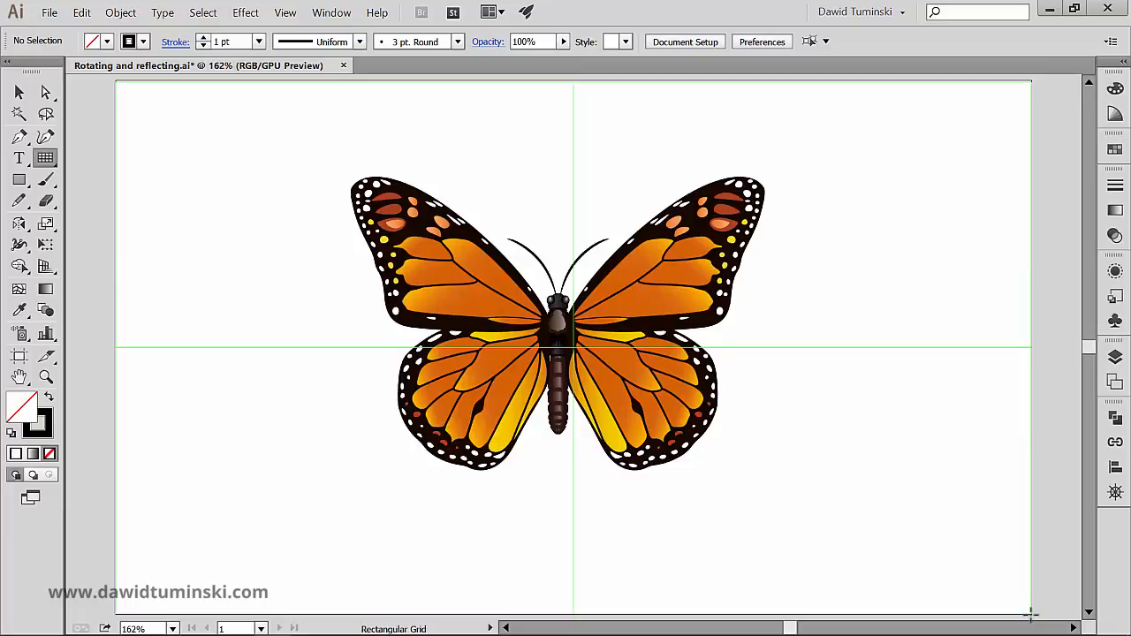
{"action": "left_click_drag", "start_coordinate": [1030, 613], "coordinate": [1030, 613]}
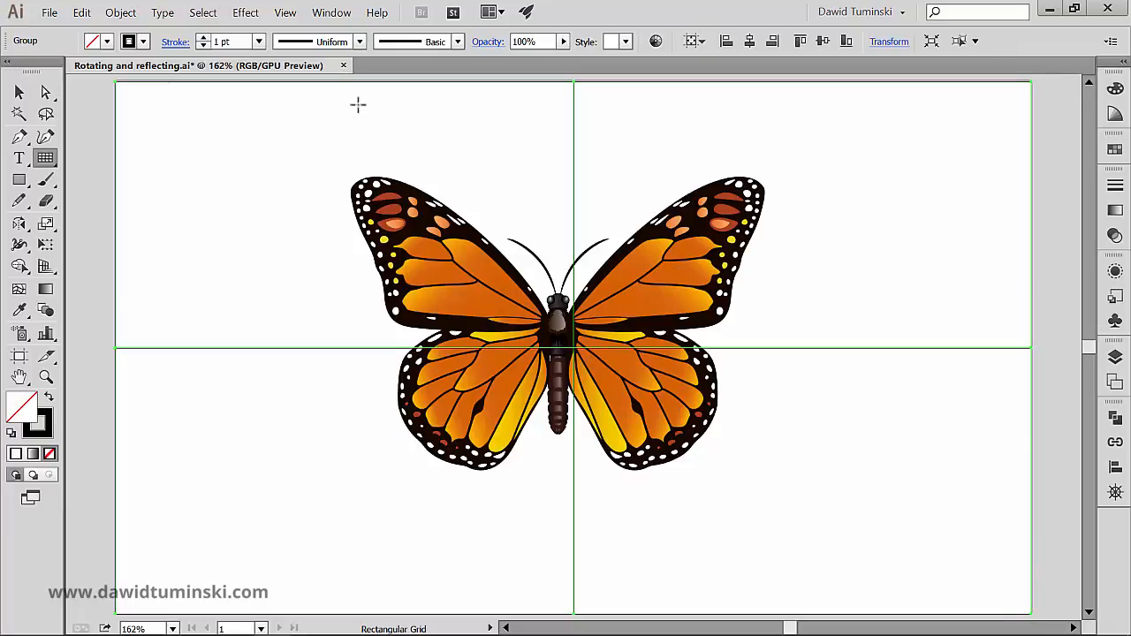
- Convert the rectangular grid into guides
{"action": "left_click", "coordinate": [285, 12]}
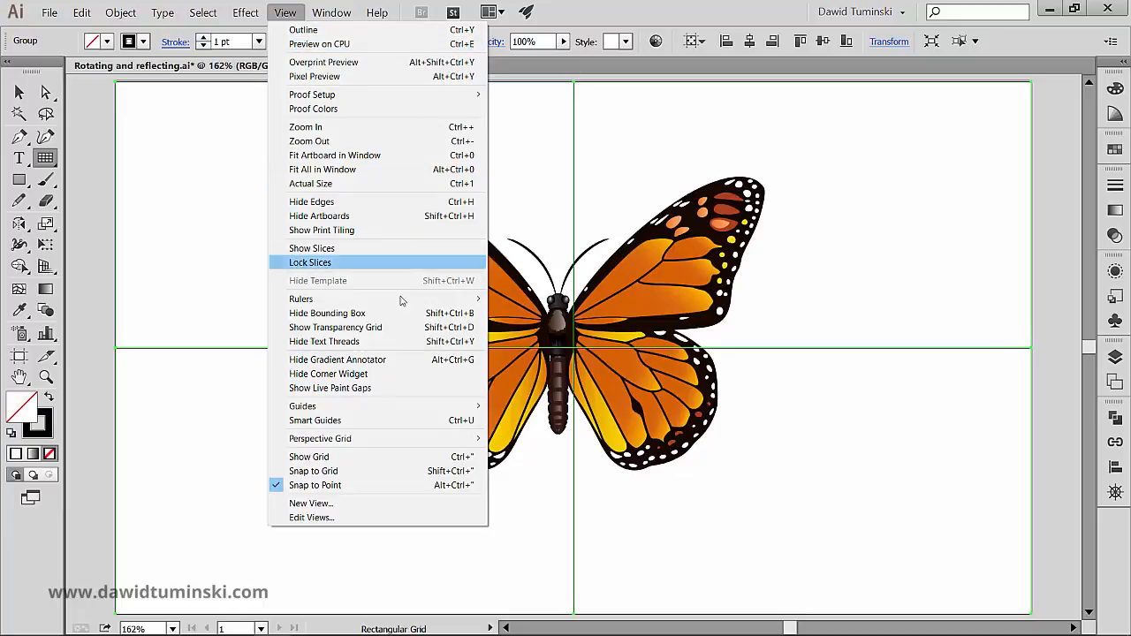
{"action": "mouse_move", "coordinate": [403, 406]}
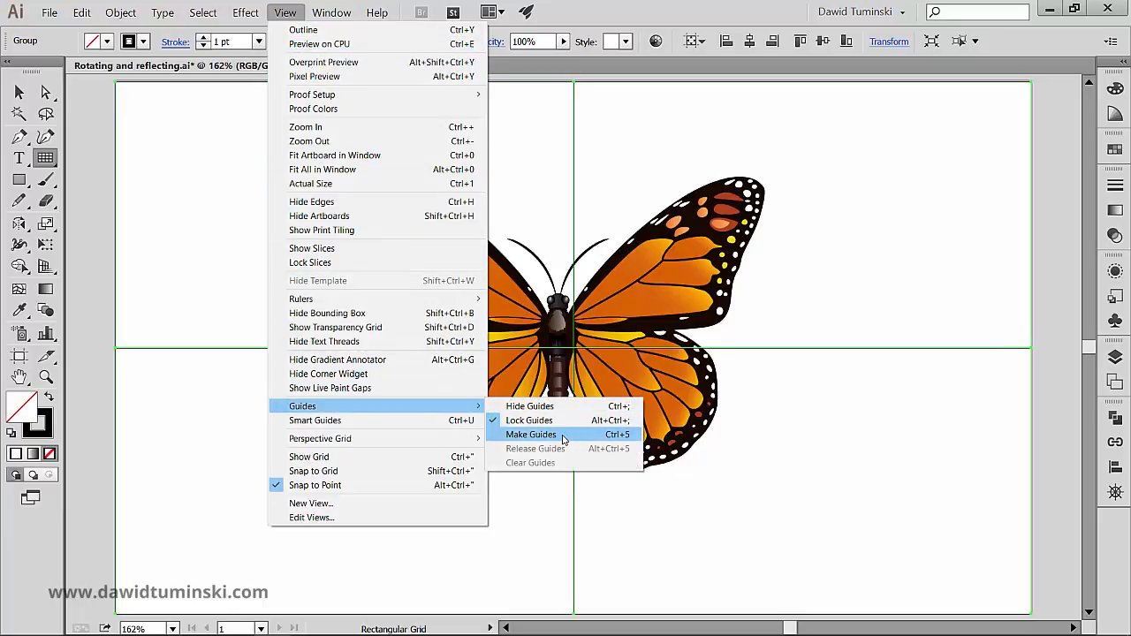
{"action": "left_click", "coordinate": [563, 434]}
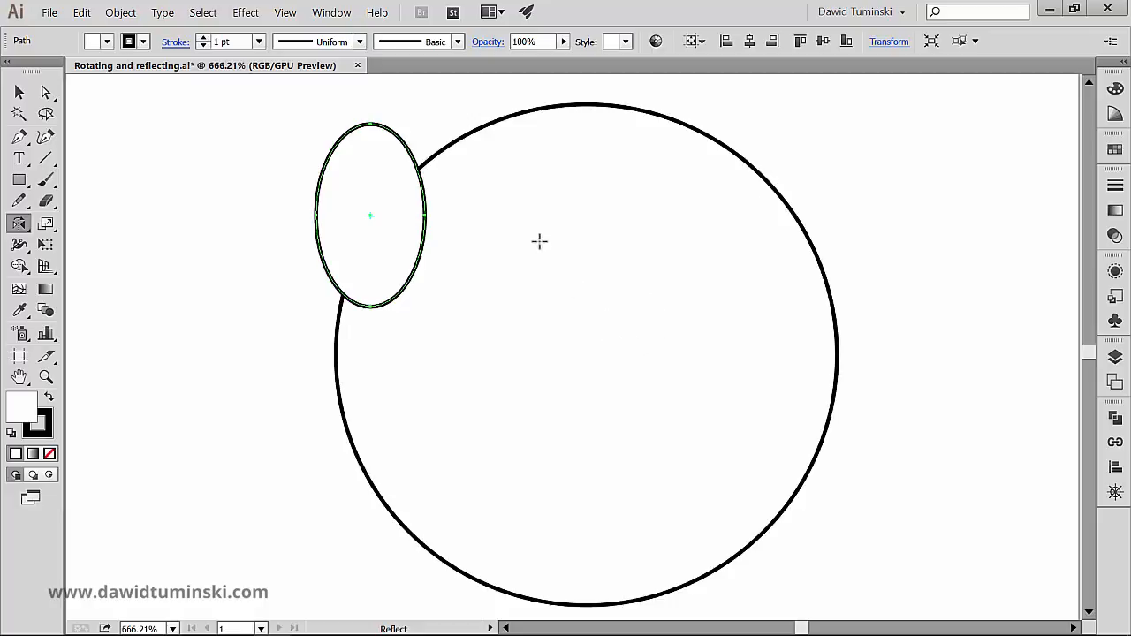
- Display the circle and ellipse artwork in Outline view
{"action": "left_click", "coordinate": [284, 13]}
{"action": "left_click", "coordinate": [278, 32]}
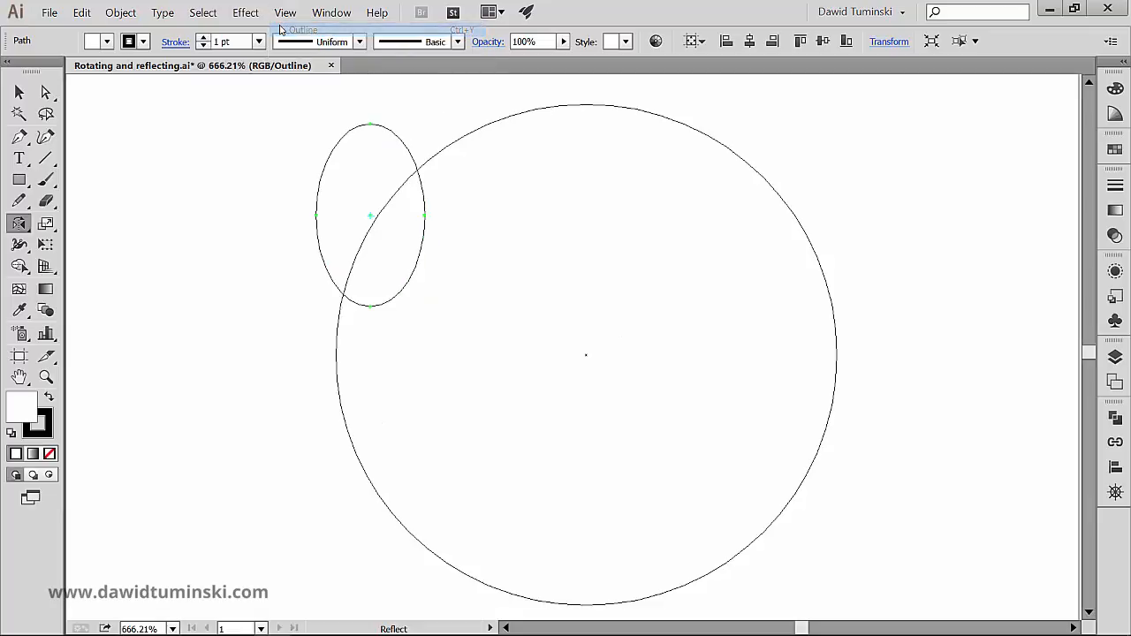
{"action": "key", "text": "v"}
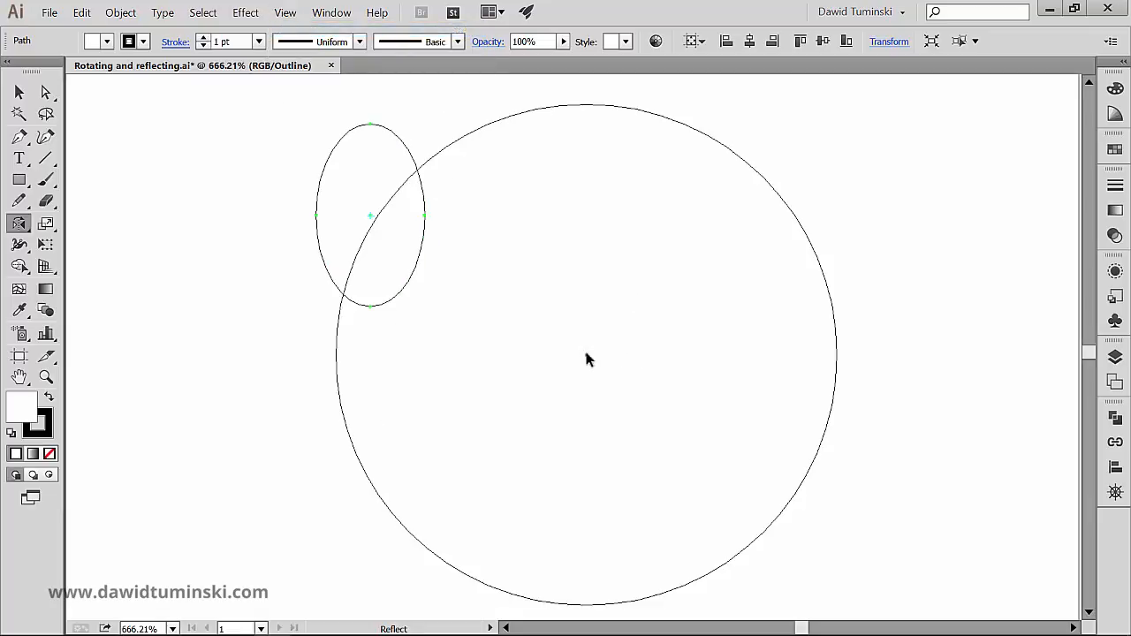
- Reflect a copy of the small ellipse across a vertical axis through the large circle's centre point, and deselect it
{"action": "left_click_drag", "start_coordinate": [277, 164], "coordinate": [342, 196]}
{"action": "key", "text": "o"}
{"action": "left_click", "coordinate": [585, 354], "text": "alt"}
{"action": "left_click", "coordinate": [822, 362]}
{"action": "left_click", "coordinate": [940, 327]}
{"action": "key", "text": "o"}
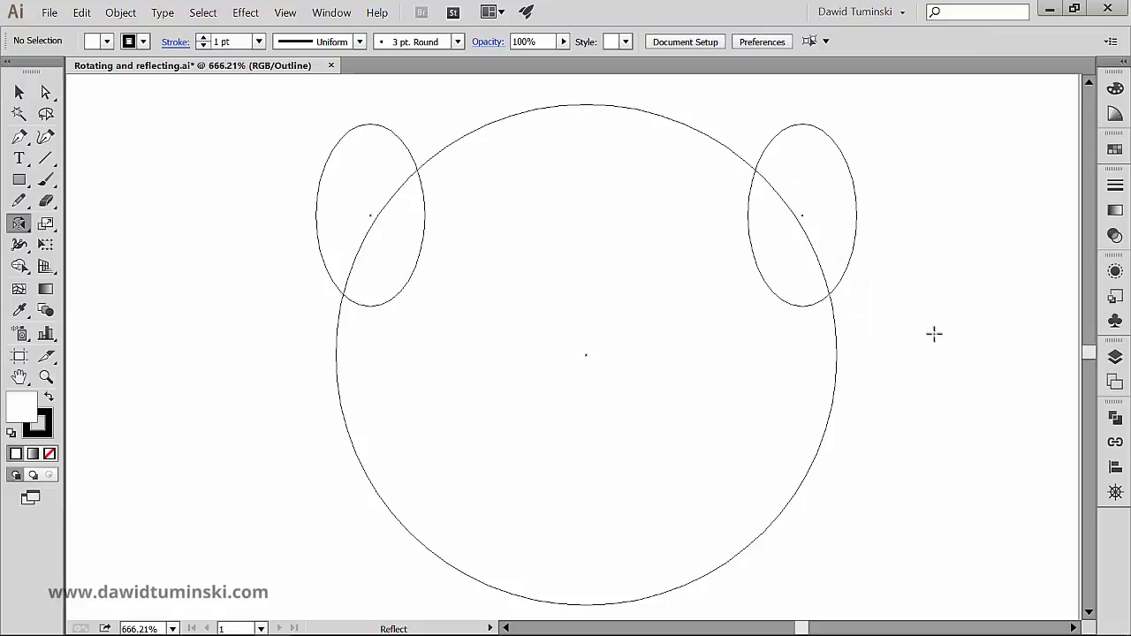
- Examine the outlines of the butterfly's body and head closely for an anchor point on the centre line
{"action": "key", "text": "space"}
{"action": "mouse_move", "coordinate": [171, 162]}
{"action": "left_mouse_down"}
{"action": "mouse_move", "coordinate": [530, 257]}
{"action": "mouse_move", "coordinate": [745, 409]}
{"action": "left_mouse_up"}
{"action": "left_click_drag", "start_coordinate": [330, 246], "coordinate": [593, 409]}
{"action": "left_click_drag", "start_coordinate": [532, 293], "coordinate": [639, 391]}
{"action": "left_click_drag", "start_coordinate": [644, 331], "coordinate": [659, 311]}
{"action": "left_click_drag", "start_coordinate": [658, 478], "coordinate": [560, 421]}
{"action": "key", "text": "o"}
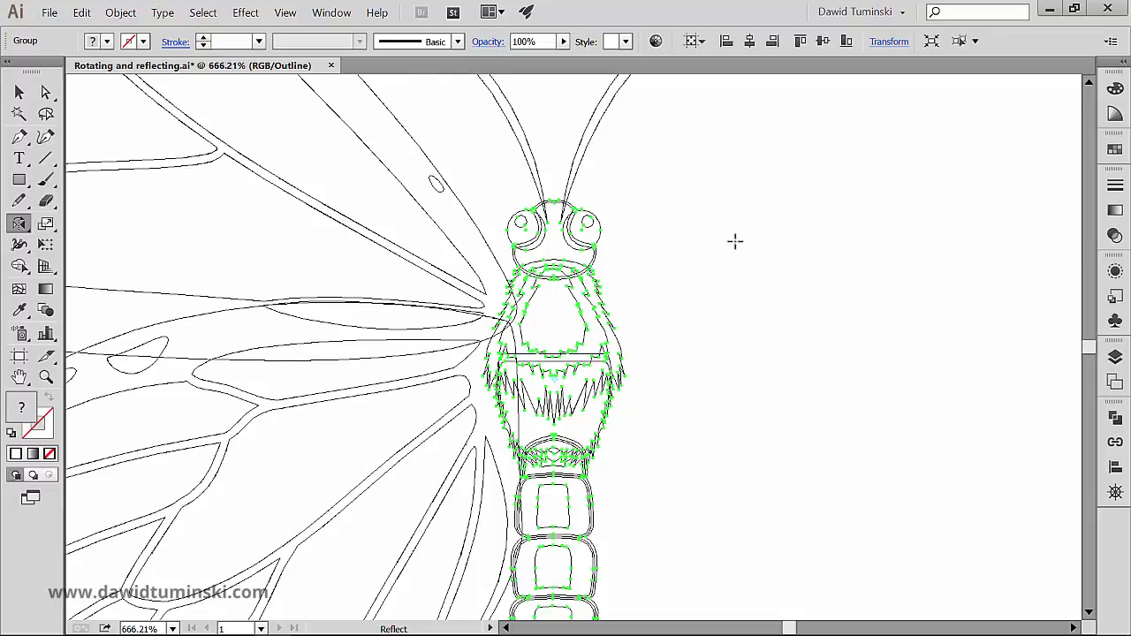
{"action": "key", "text": "ctrl"}
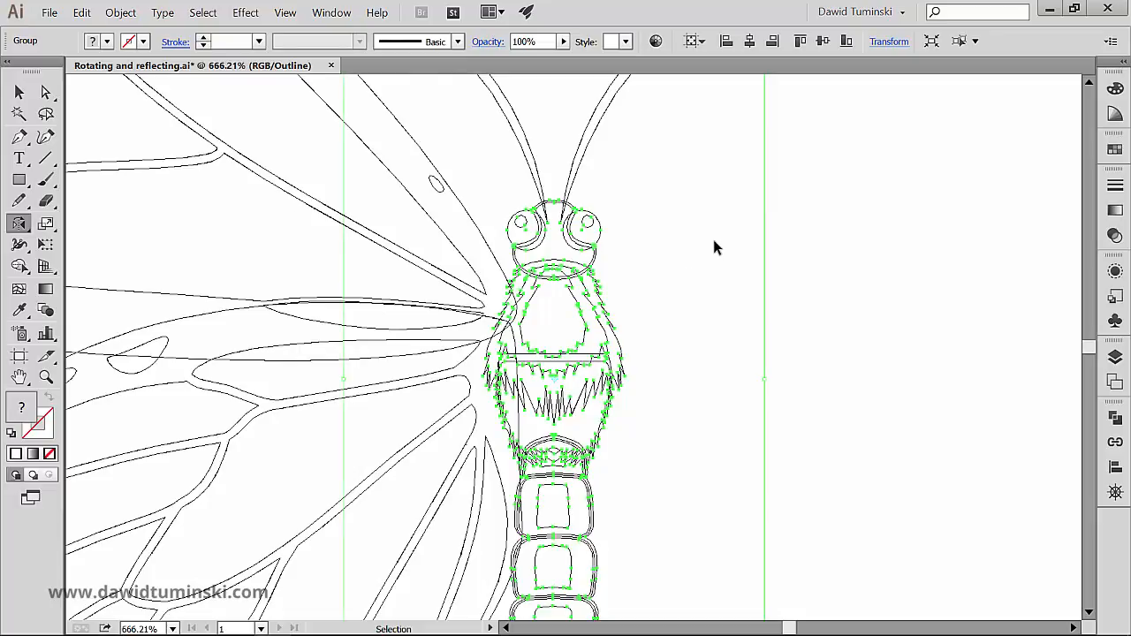
{"action": "left_click", "coordinate": [852, 225], "text": "ctrl"}
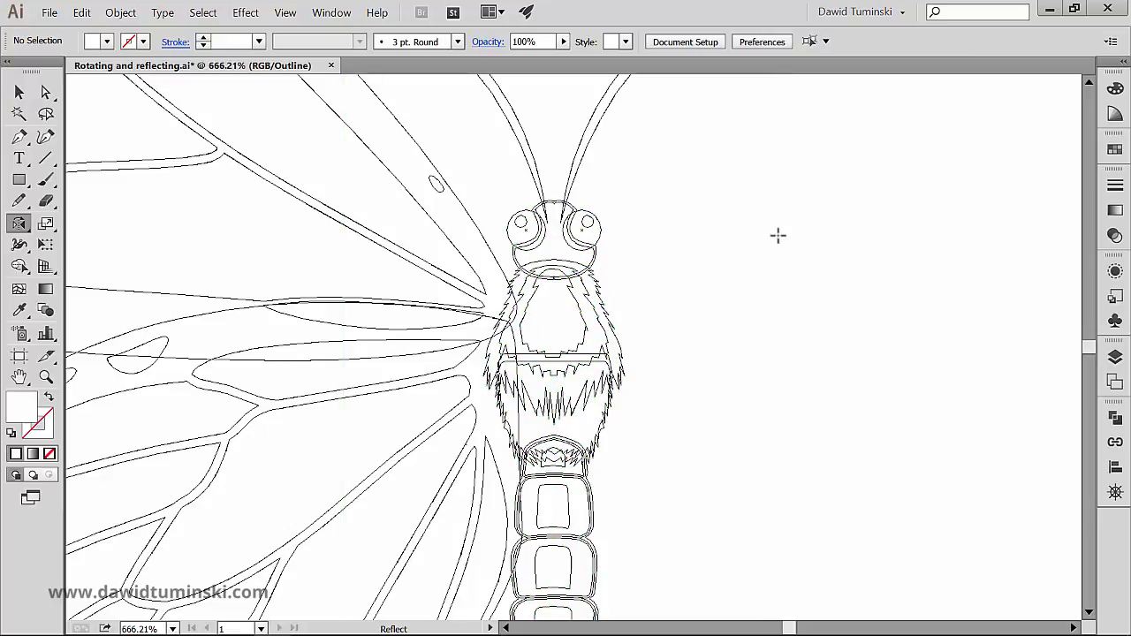
{"action": "left_click_drag", "start_coordinate": [534, 194], "coordinate": [597, 223]}
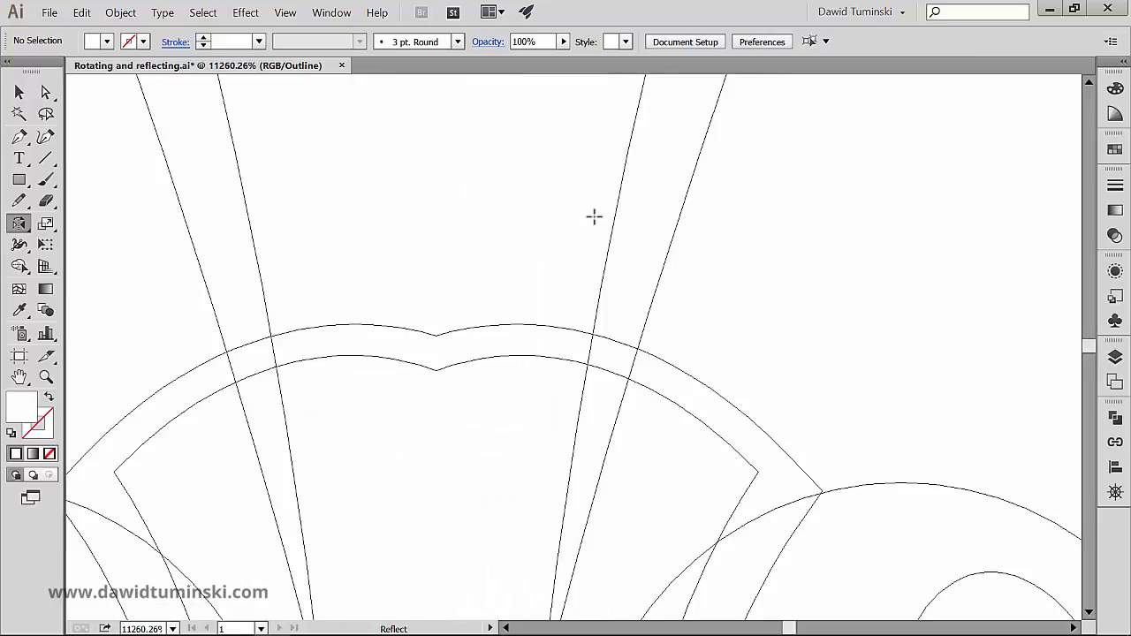
{"action": "left_click_drag", "start_coordinate": [485, 416], "coordinate": [720, 276]}
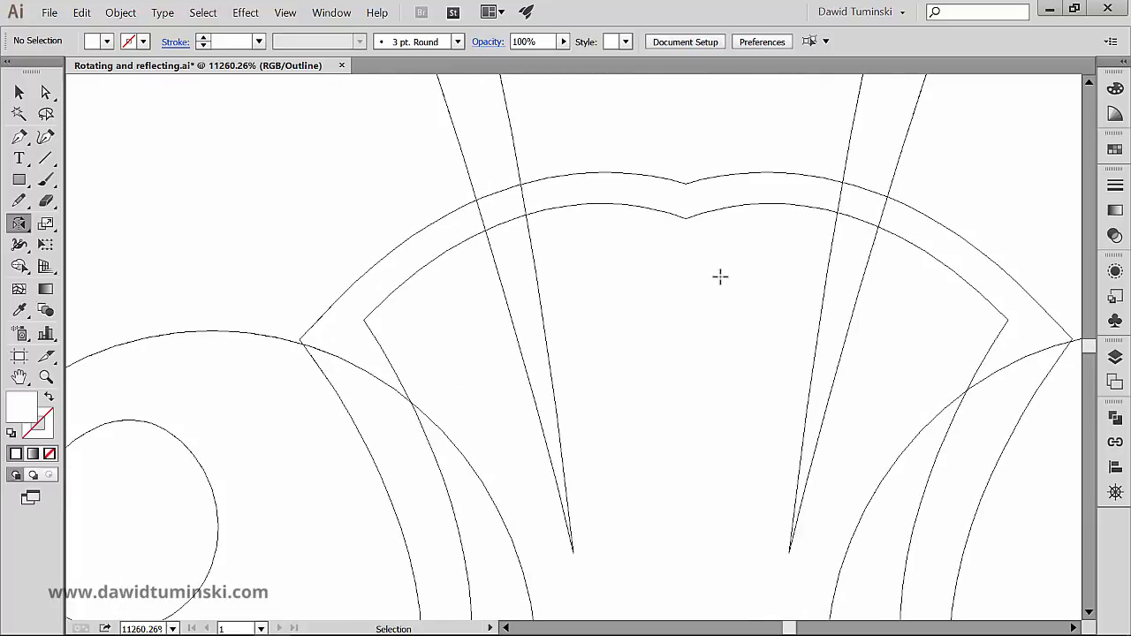
{"action": "key", "text": "ctrl+minus"}
{"action": "key", "text": "ctrl+minus"}
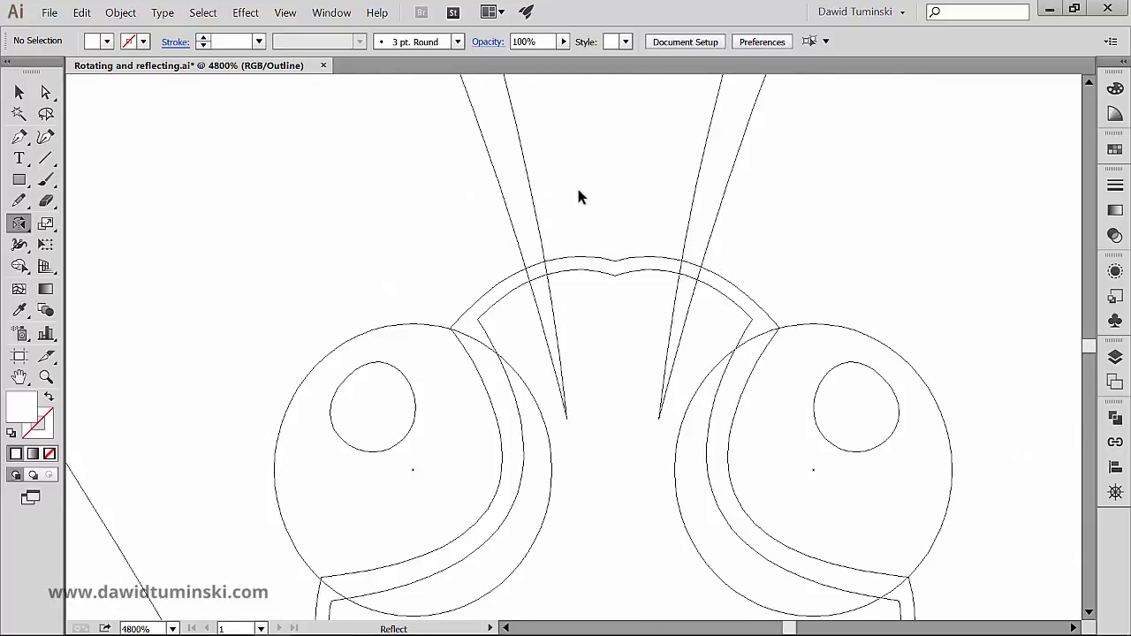
- Reflect a copy of the left wing group across a vertical axis through the notch at the centre of the head's inner outline
{"action": "left_click", "coordinate": [108, 530], "text": "ctrl"}
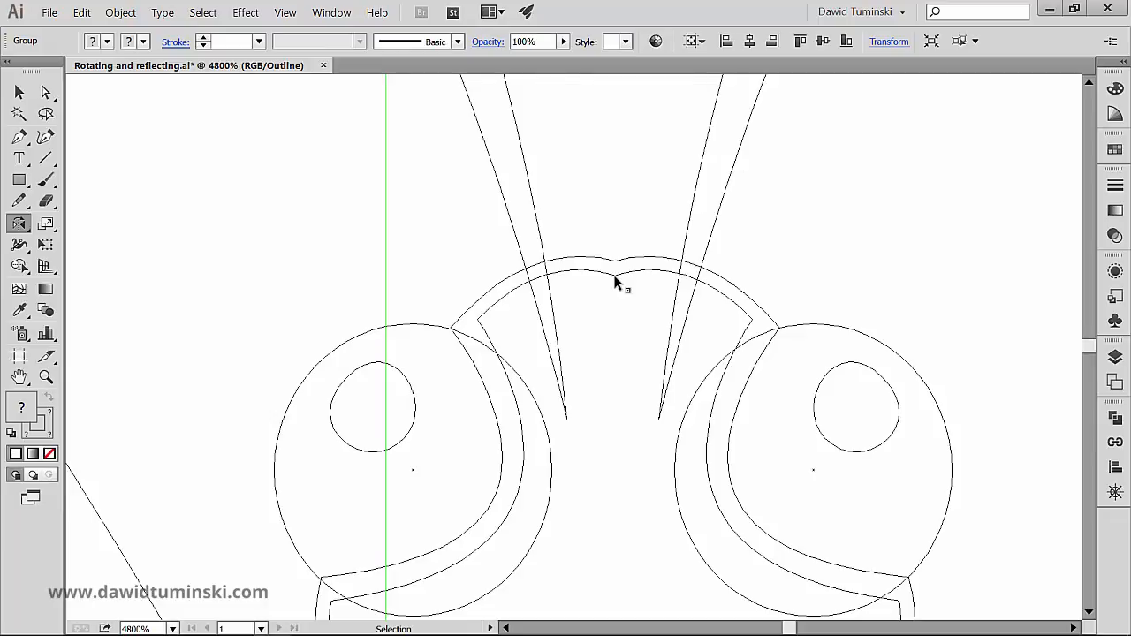
{"action": "key", "text": "ctrl+semicolon"}
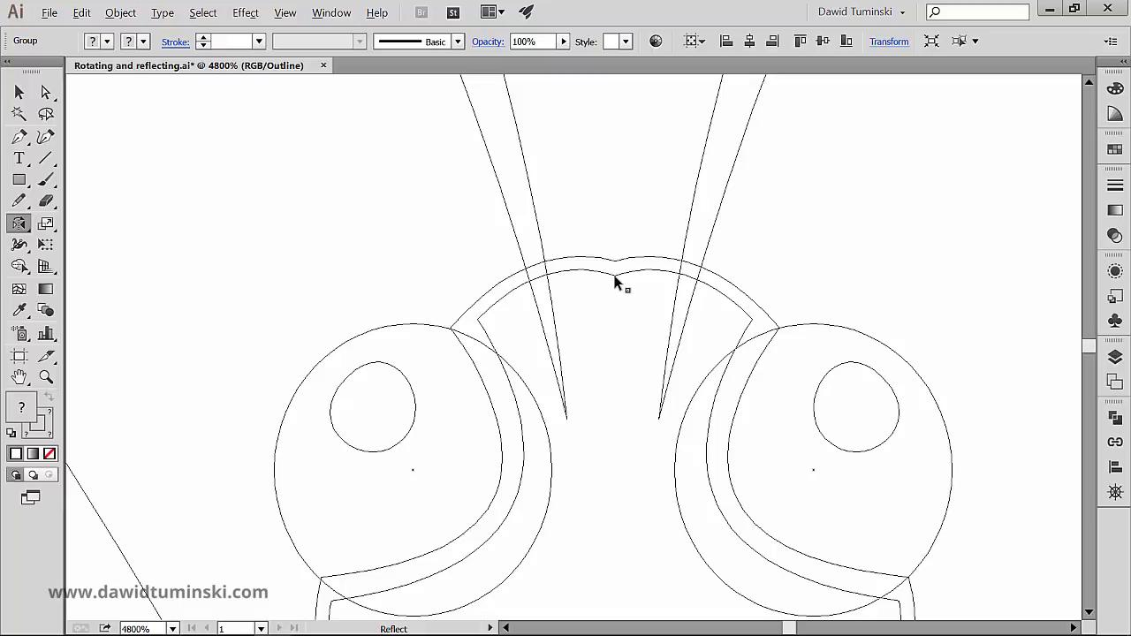
{"action": "left_click", "coordinate": [616, 277], "text": "alt"}
{"action": "left_click", "coordinate": [821, 364]}
{"action": "key", "text": "ctrl+minus"}
{"action": "key", "text": "ctrl+minus"}
{"action": "key", "text": "ctrl+minus"}
{"action": "key", "text": "ctrl+minus"}
{"action": "key", "text": "ctrl+minus"}
{"action": "key", "text": "ctrl+minus"}
{"action": "key", "text": "ctrl+minus"}
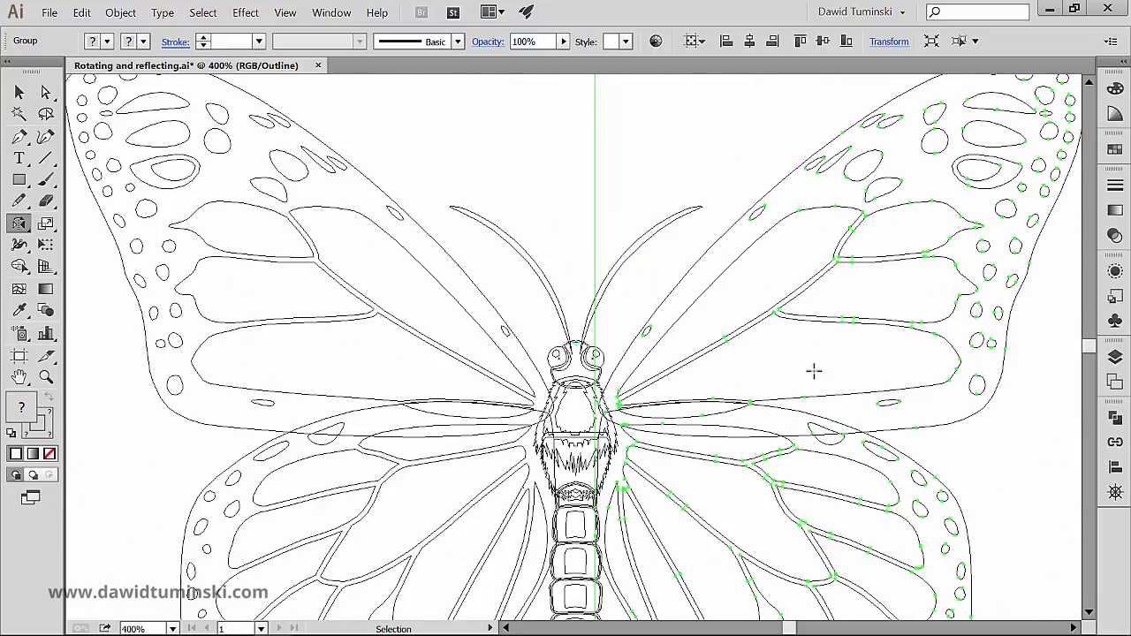
- Return the artwork to full-colour preview and deselect the mirrored wing
{"action": "key", "text": "ctrl+y"}
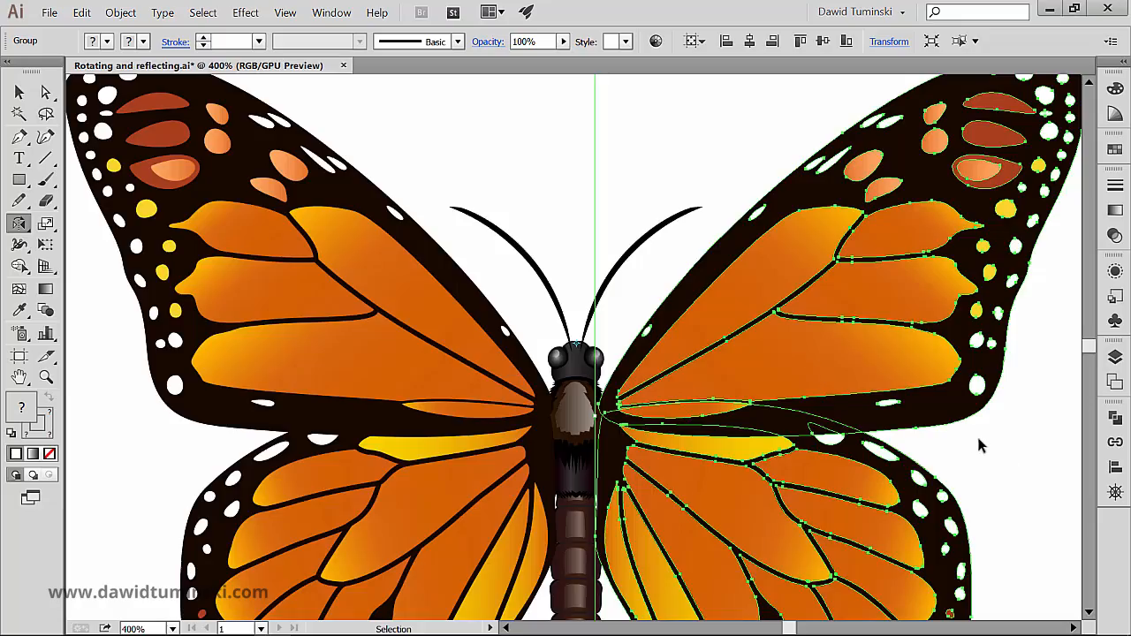
{"action": "key", "text": "ctrl+shift+a"}
{"action": "key", "text": "ctrl+minus"}
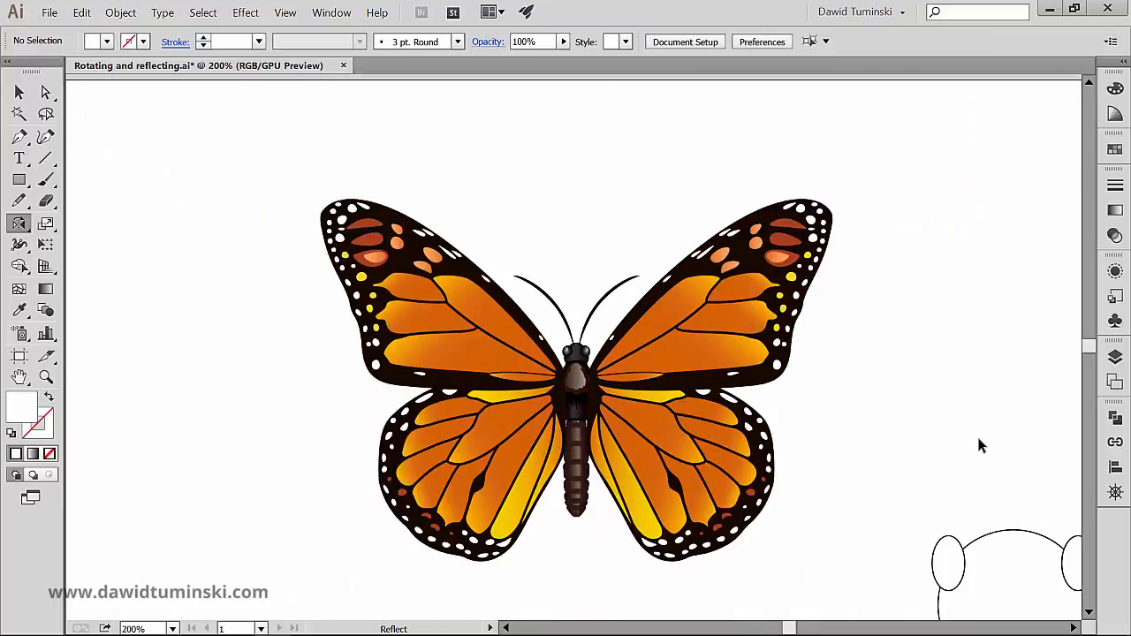
- Delete the mirrored ellipse on the right side of the large circle
{"action": "left_click_drag", "start_coordinate": [908, 424], "coordinate": [726, 290]}
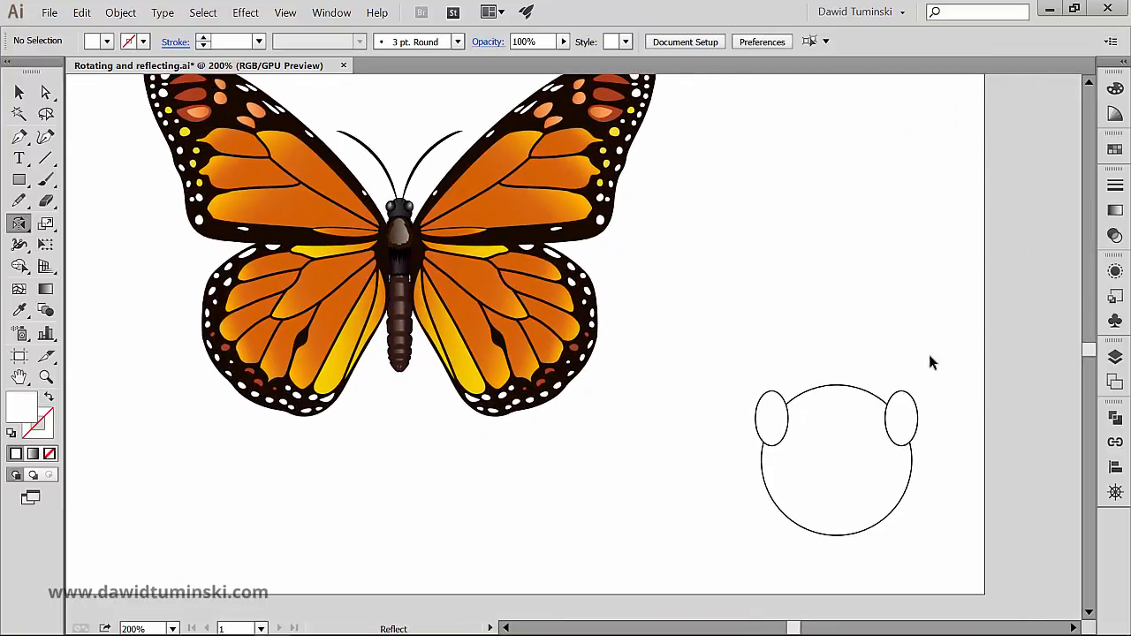
{"action": "left_click", "coordinate": [916, 406], "text": "ctrl"}
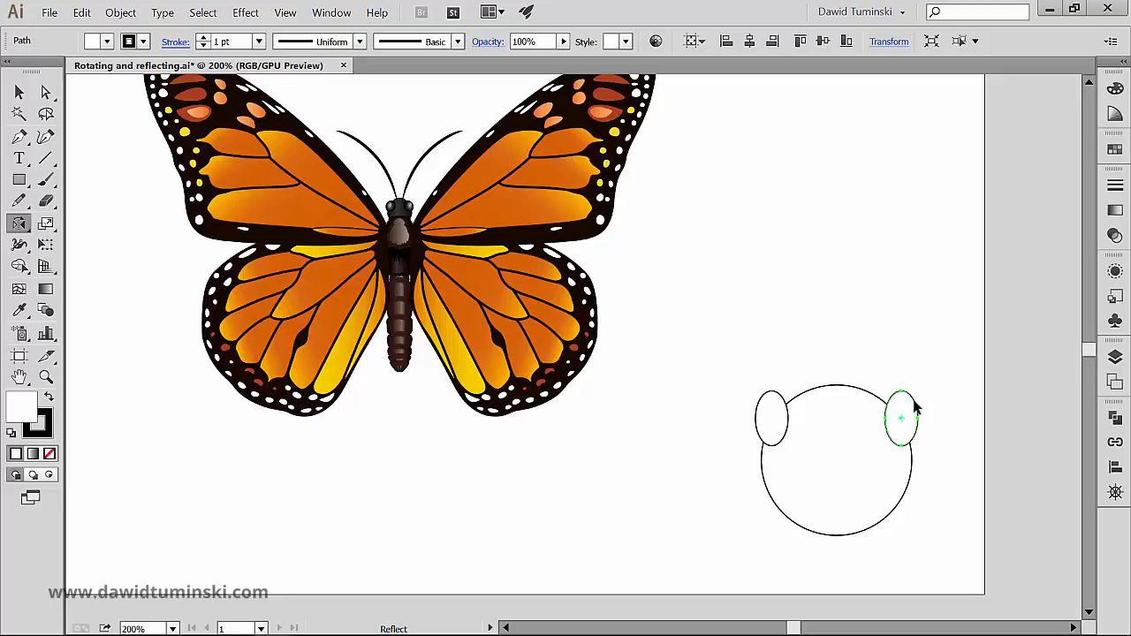
{"action": "key", "text": "Delete"}
- Draw a straight vertical line and a straight horizontal line crossing near the middle of the large circle
{"action": "key", "text": "ctrl+space"}
{"action": "left_click_drag", "start_coordinate": [810, 449], "coordinate": [716, 212]}
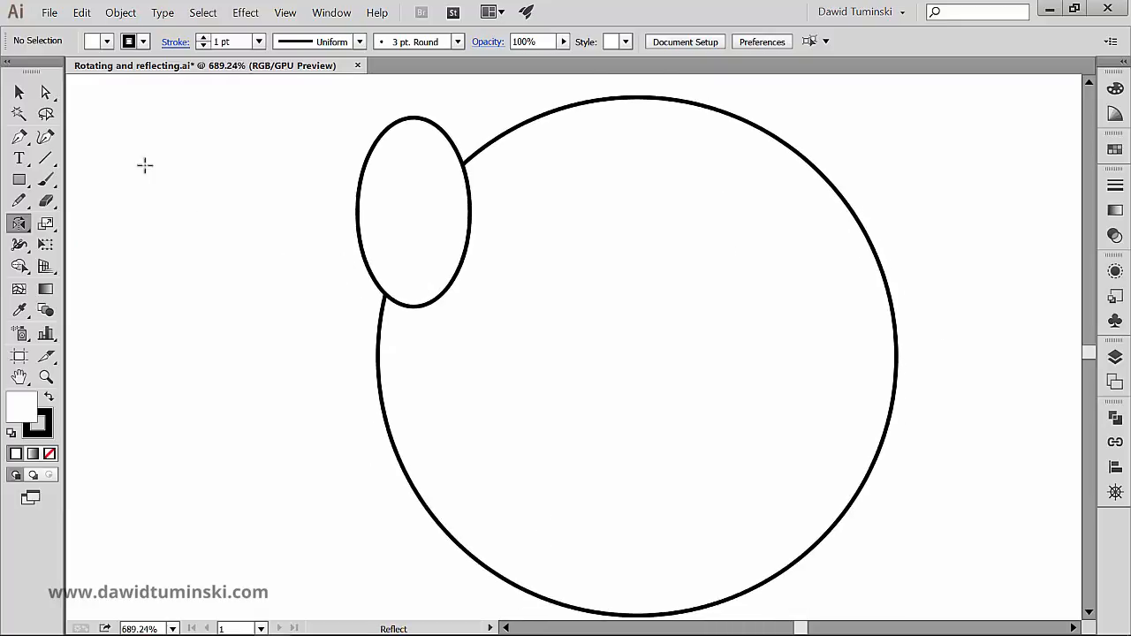
{"action": "left_click", "coordinate": [45, 157]}
{"action": "left_click_drag", "start_coordinate": [629, 223], "coordinate": [638, 457]}
{"action": "left_click_drag", "start_coordinate": [528, 332], "coordinate": [757, 348]}
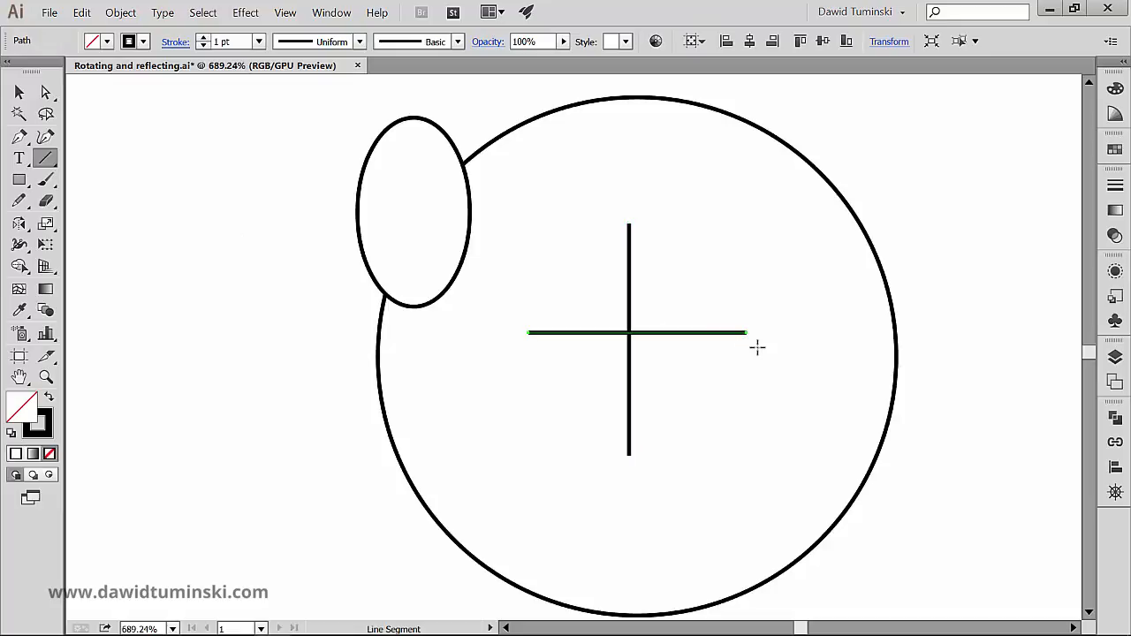
- Align the two crossing lines to each other by their horizontal and vertical centres, using Align to Selection
{"action": "key", "text": "ctrl"}
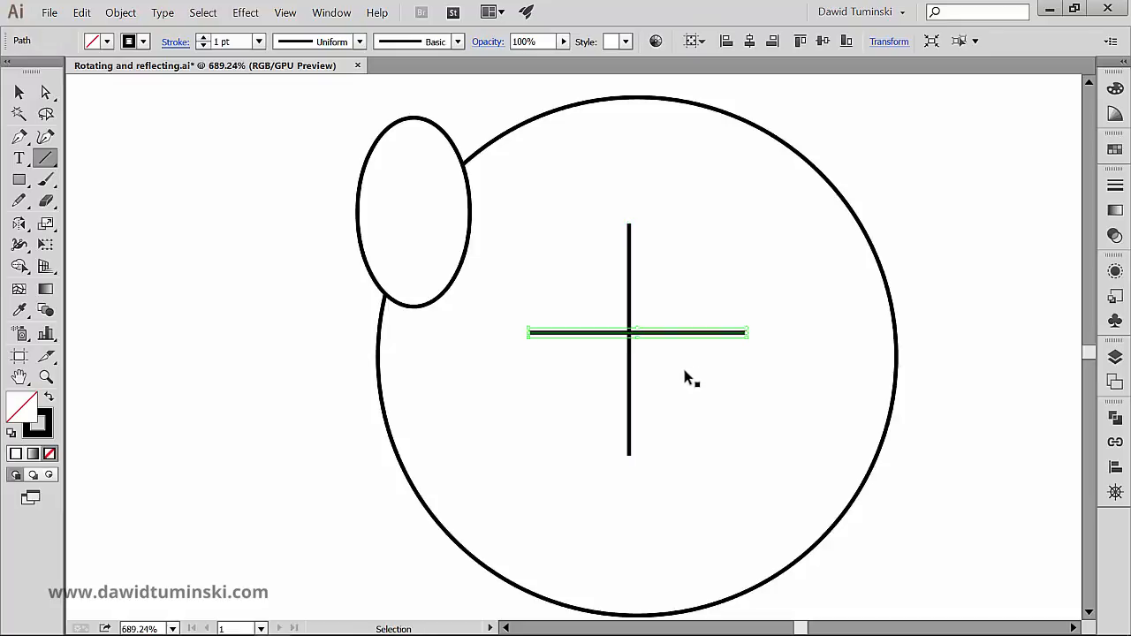
{"action": "left_click", "coordinate": [631, 253], "text": "ctrl+shift"}
{"action": "left_click", "coordinate": [632, 257], "text": "ctrl+shift"}
{"action": "left_click", "coordinate": [629, 236], "text": "ctrl+shift"}
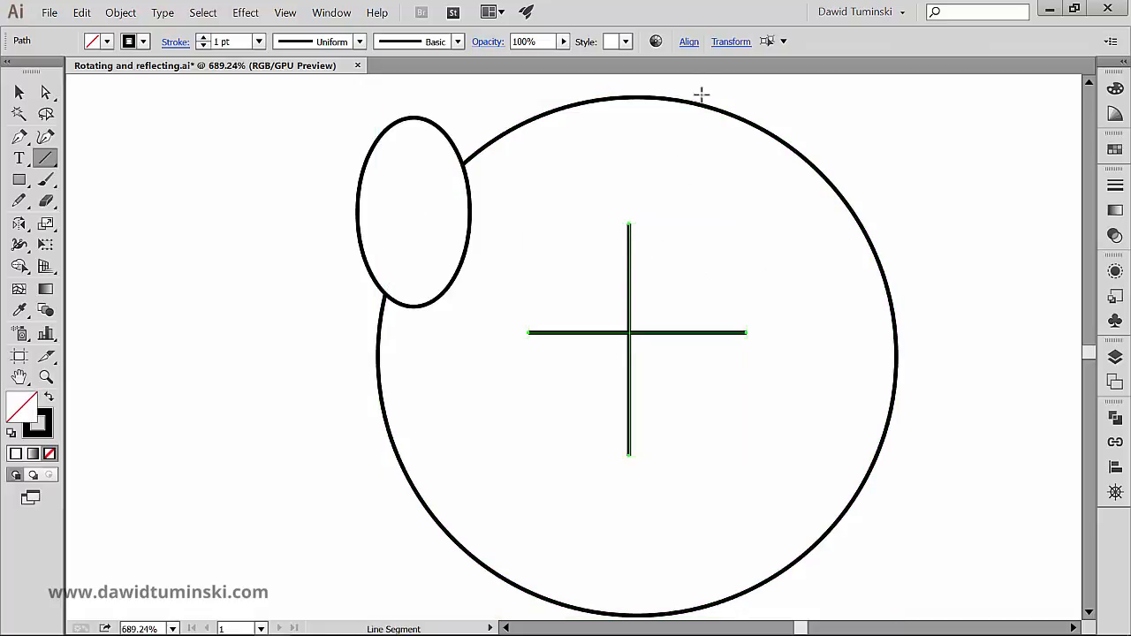
{"action": "left_click", "coordinate": [689, 42]}
{"action": "left_click", "coordinate": [674, 182]}
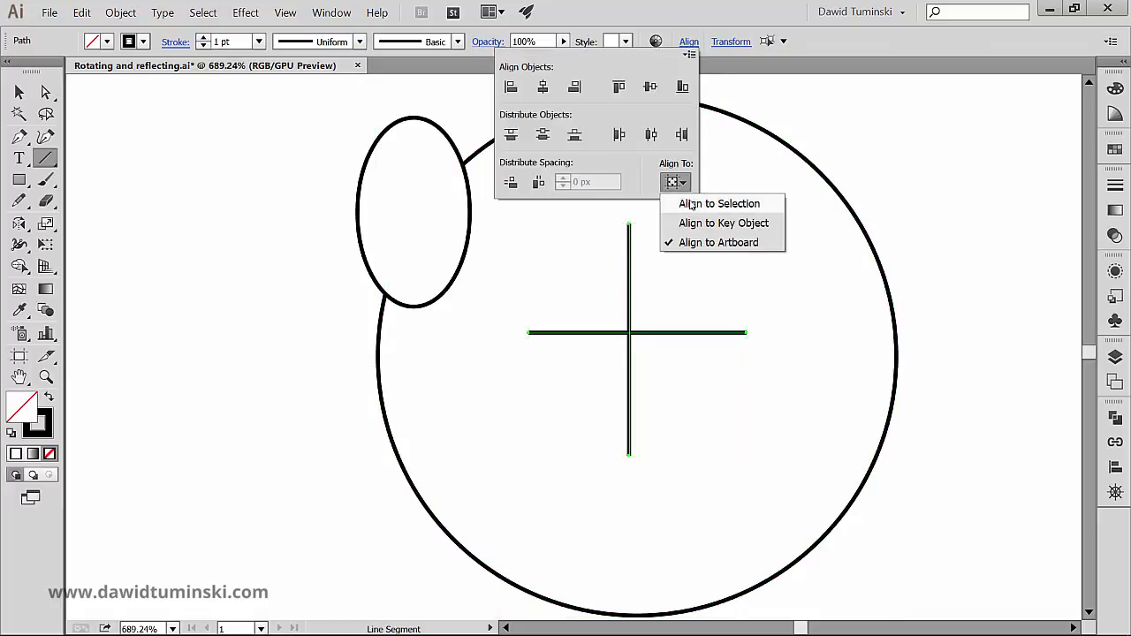
{"action": "left_click", "coordinate": [691, 204]}
{"action": "left_click", "coordinate": [542, 85]}
{"action": "left_click", "coordinate": [650, 86]}
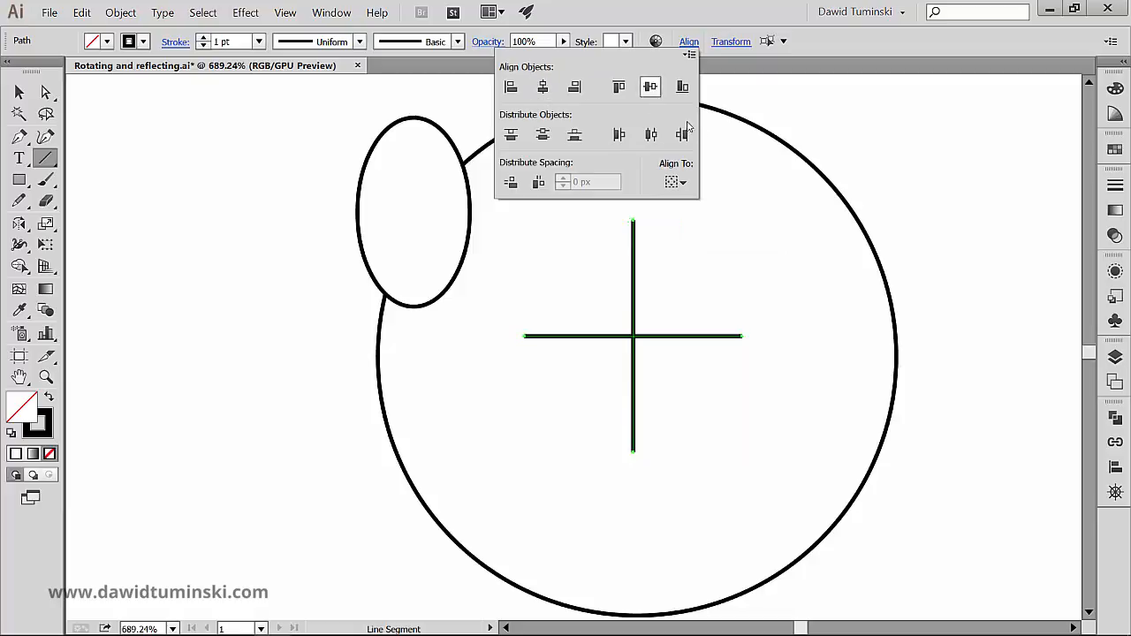
- Centre both lines horizontally and vertically on the large circle as the key object, and clear the selection
{"action": "left_click", "coordinate": [879, 199], "text": "ctrl"}
{"action": "left_click_drag", "start_coordinate": [654, 333], "coordinate": [621, 368]}
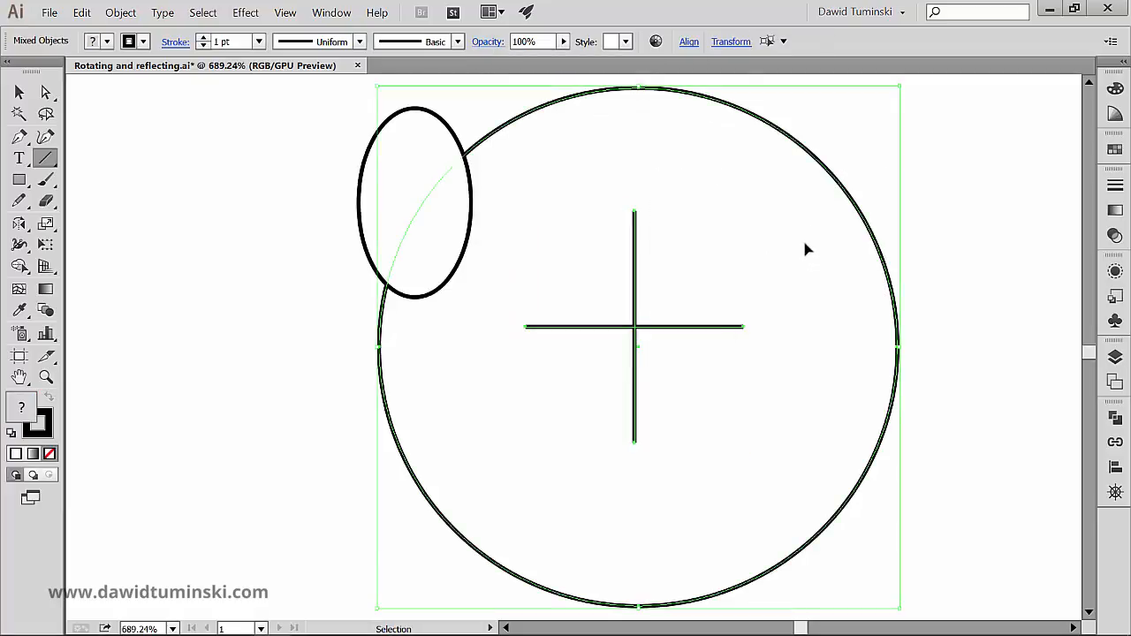
{"action": "left_click", "coordinate": [689, 42]}
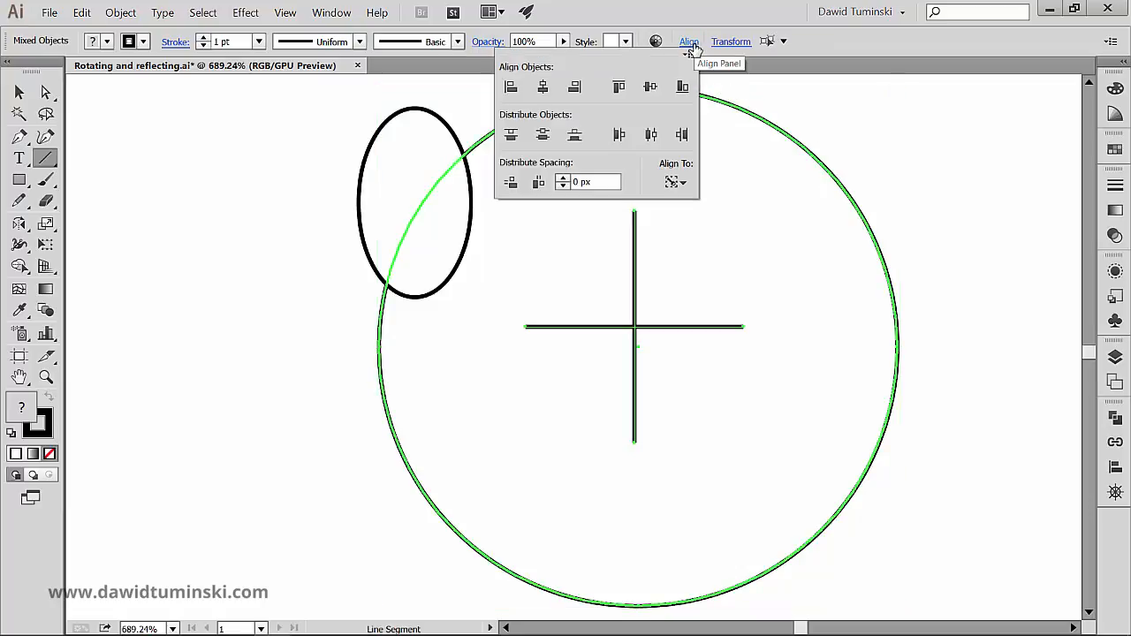
{"action": "left_click", "coordinate": [543, 86]}
{"action": "left_click", "coordinate": [650, 86]}
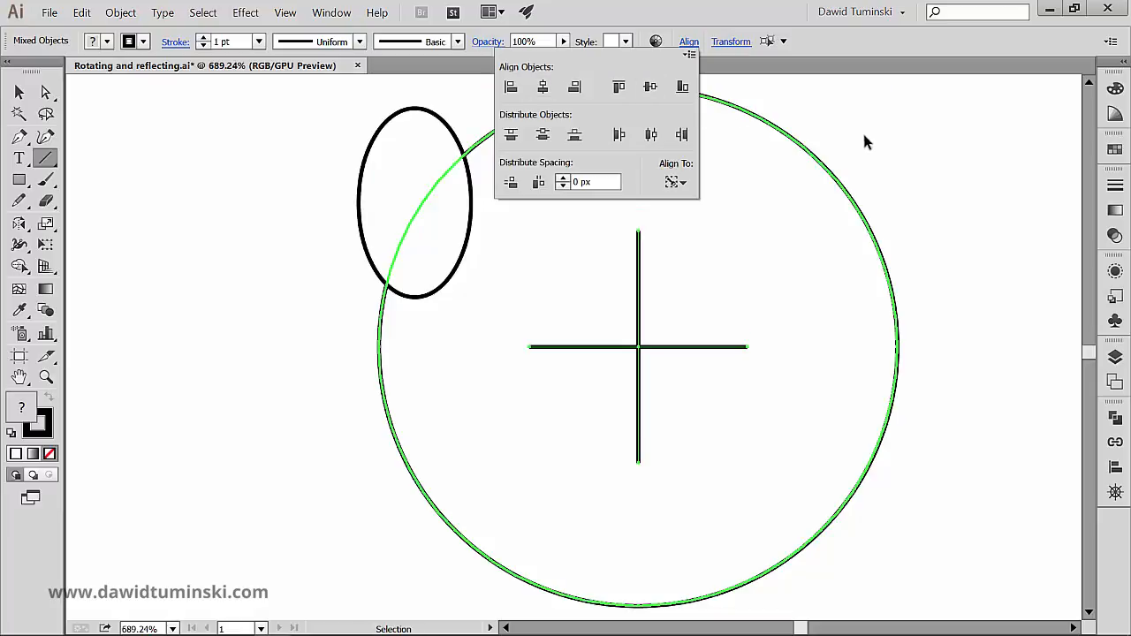
{"action": "left_click", "coordinate": [923, 124]}
{"action": "left_click", "coordinate": [923, 124]}
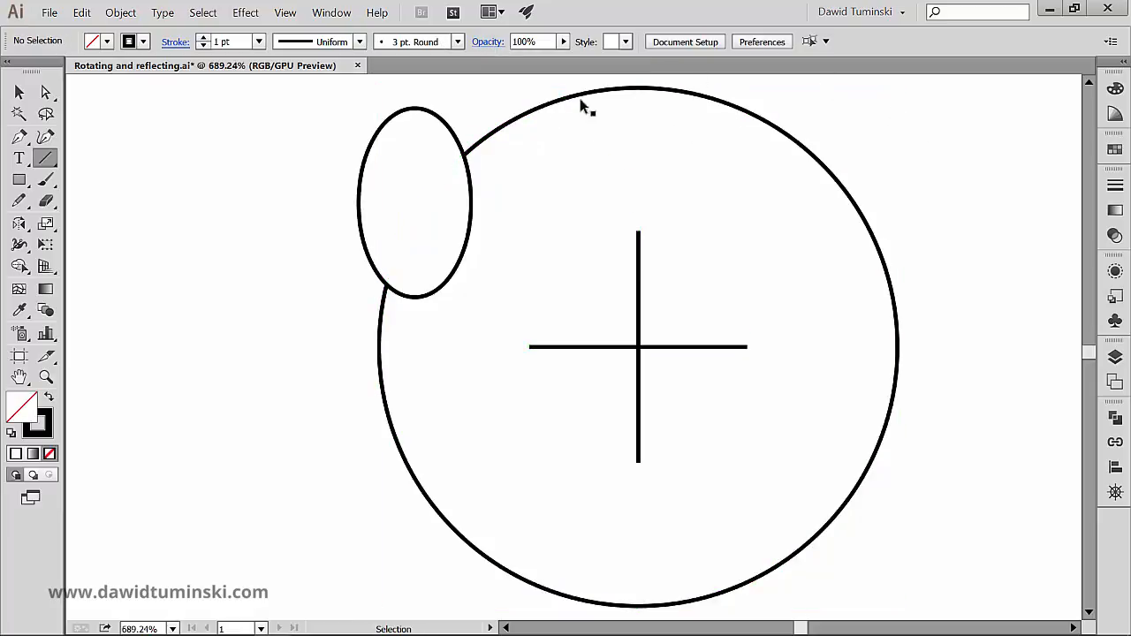
- Reflect a copy of the ellipse across the Vertical axis through the crossing point of the two lines, and deselect it
{"action": "left_click", "coordinate": [436, 117], "text": "ctrl"}
{"action": "key", "text": "o"}
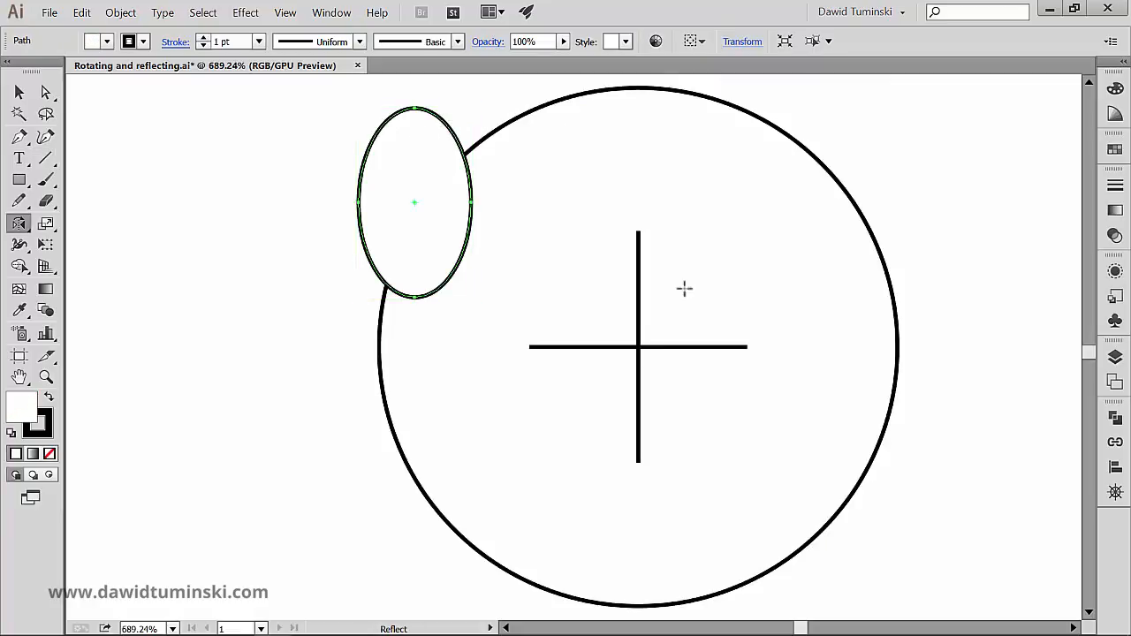
{"action": "left_click", "coordinate": [638, 347], "text": "alt"}
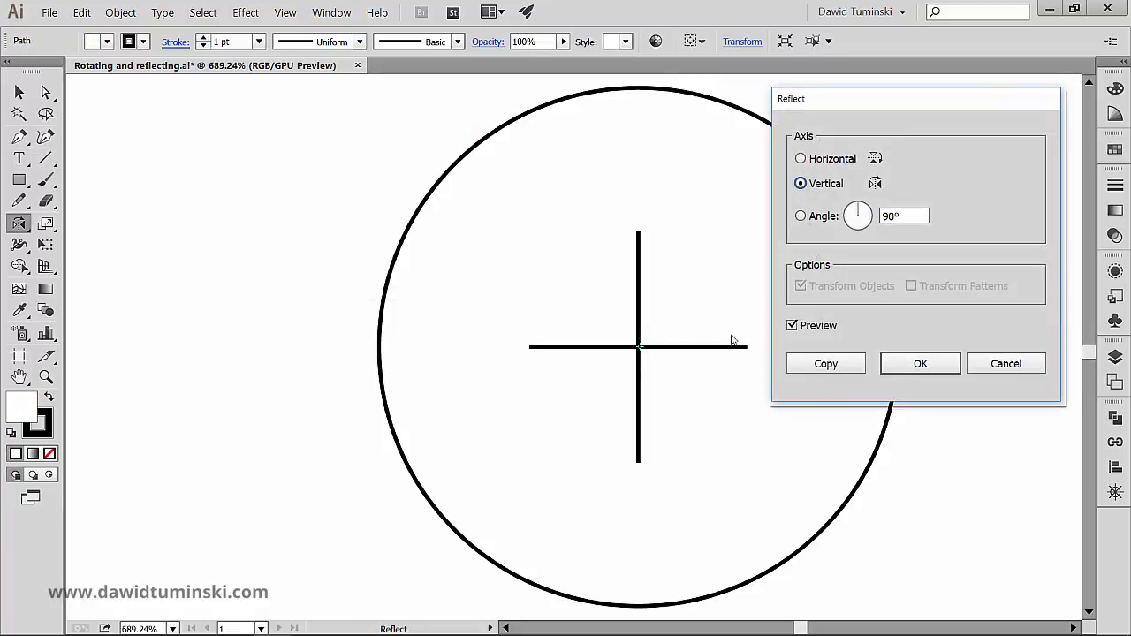
{"action": "left_click", "coordinate": [813, 361]}
{"action": "left_click", "coordinate": [987, 290], "text": "ctrl"}
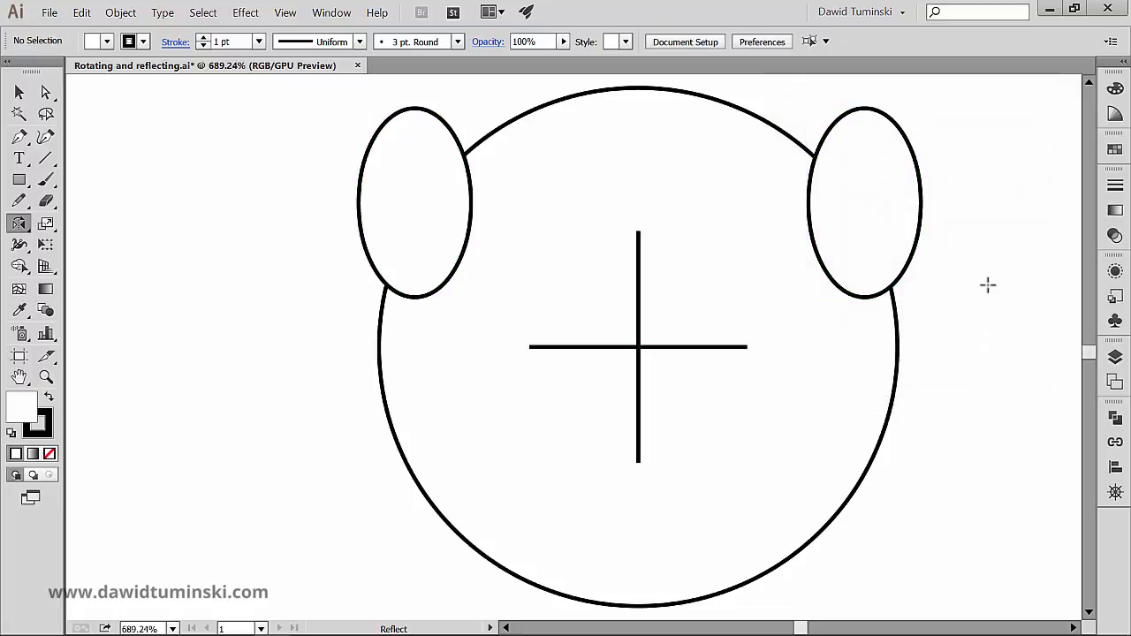